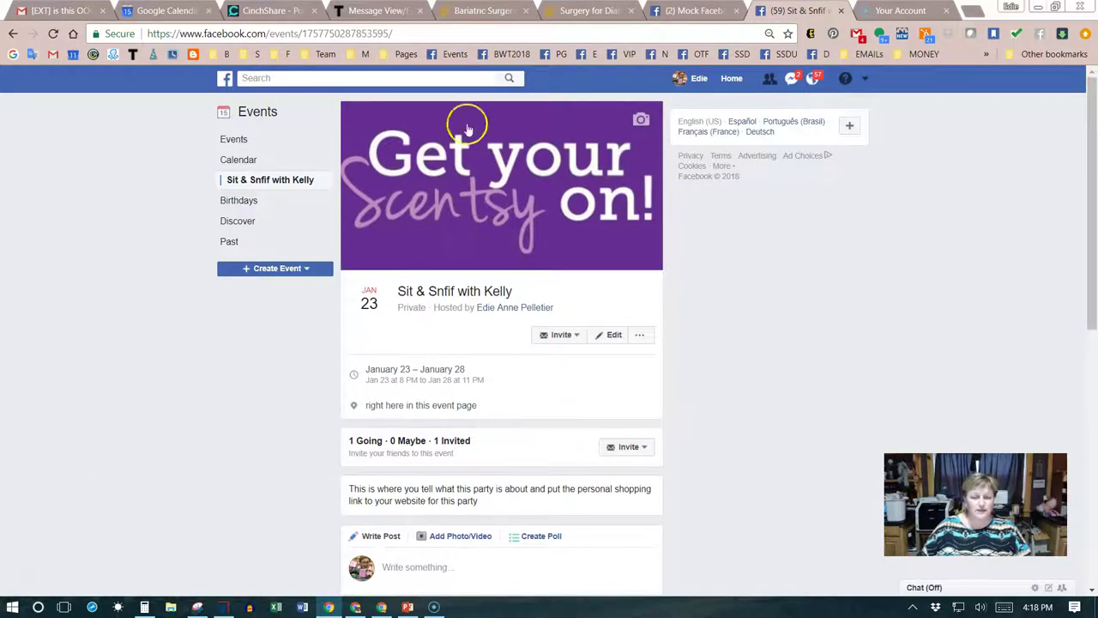
- Reload the event page and look through its details and recent activity posts
left_click(423, 34)
key("Return")
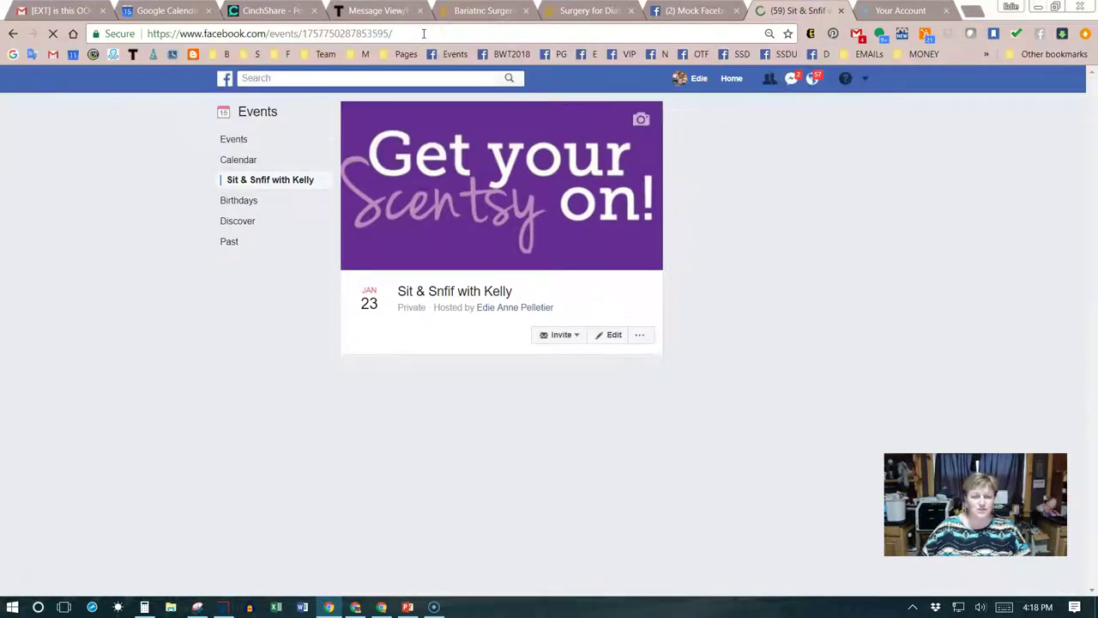
right_click(685, 337)
left_click(684, 301)
scroll(684, 302, "down", 6)
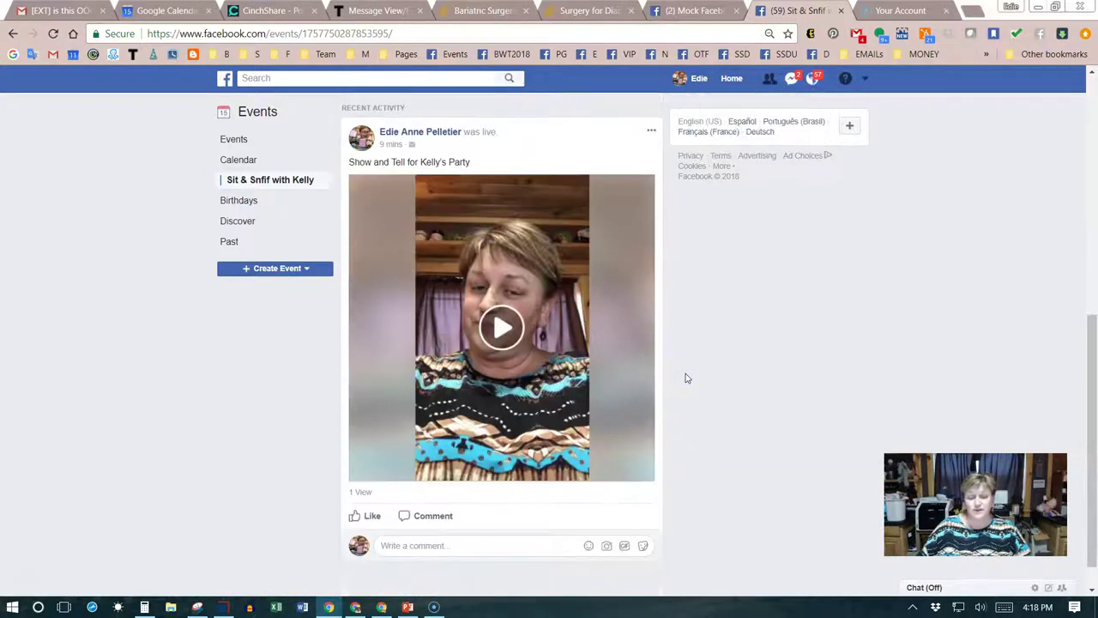
scroll(685, 378, "up", 6)
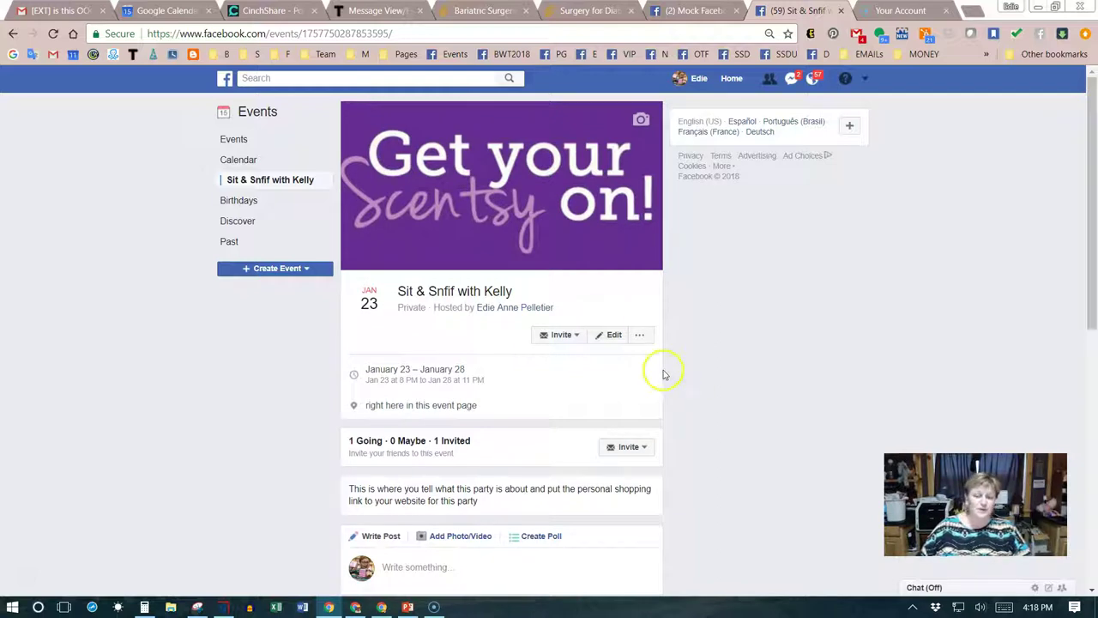
- Edit the event to add two friends as co-hosts and save the changes
left_click(609, 336)
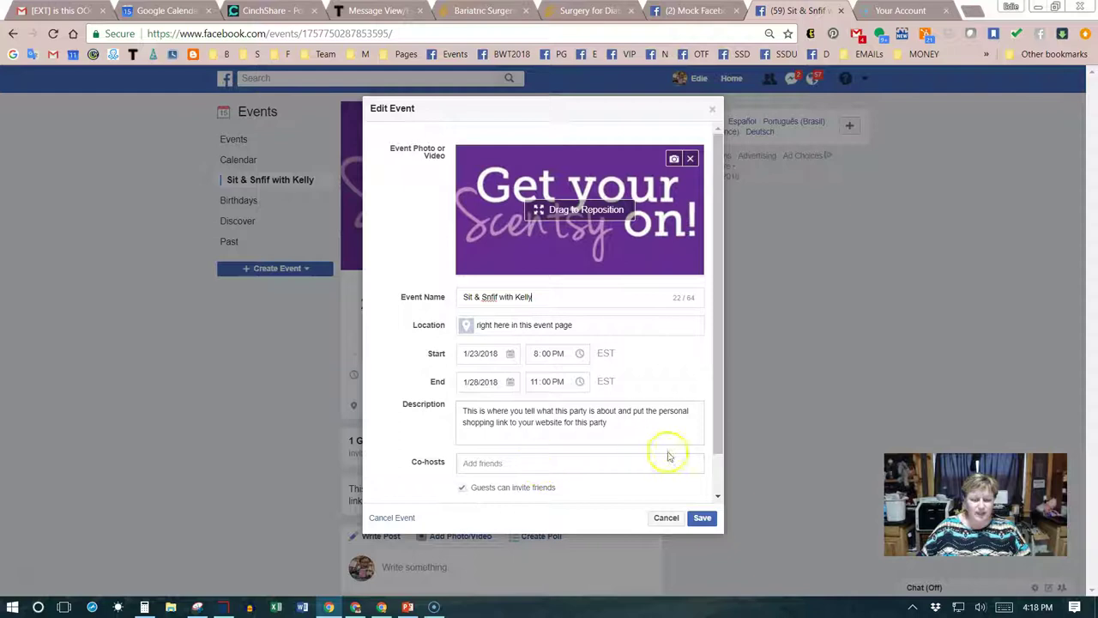
left_click(719, 496)
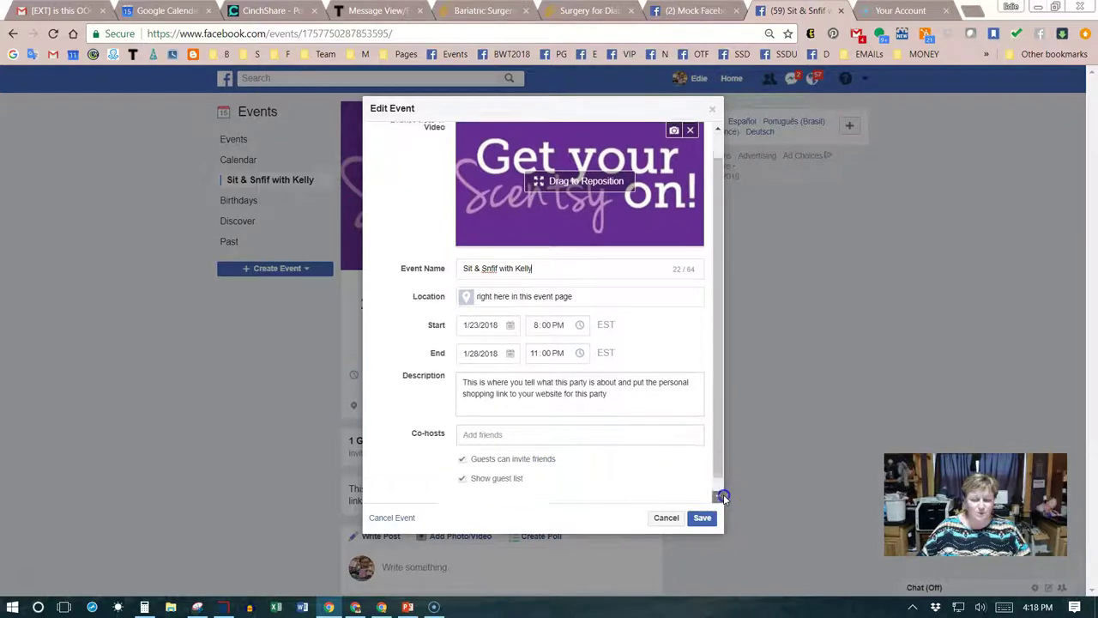
left_click(521, 419)
type("Marissa")
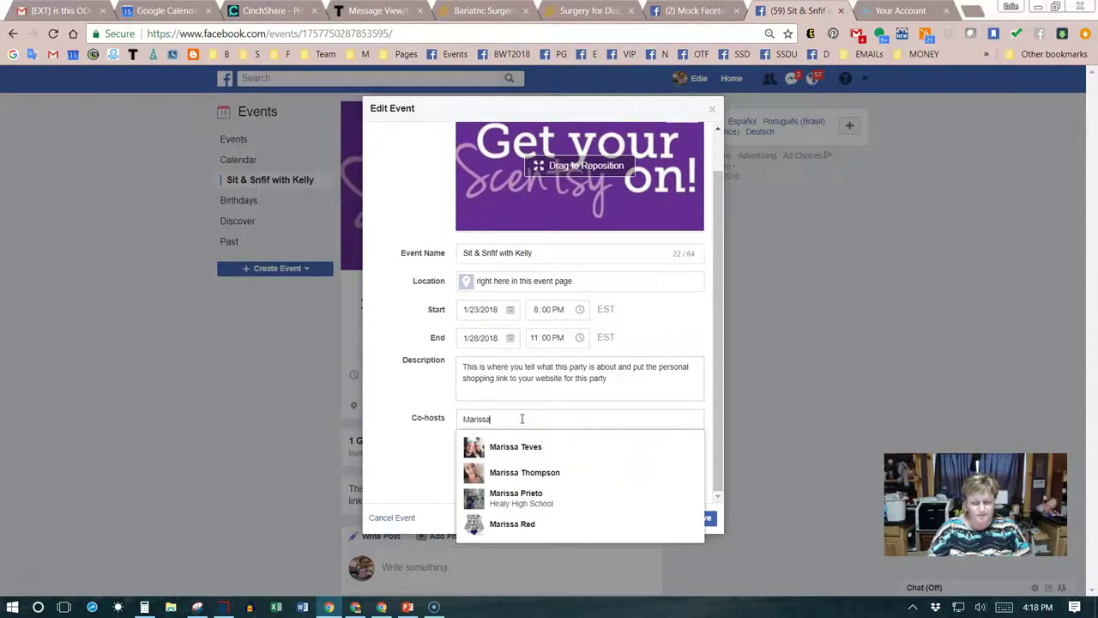
left_click(516, 446)
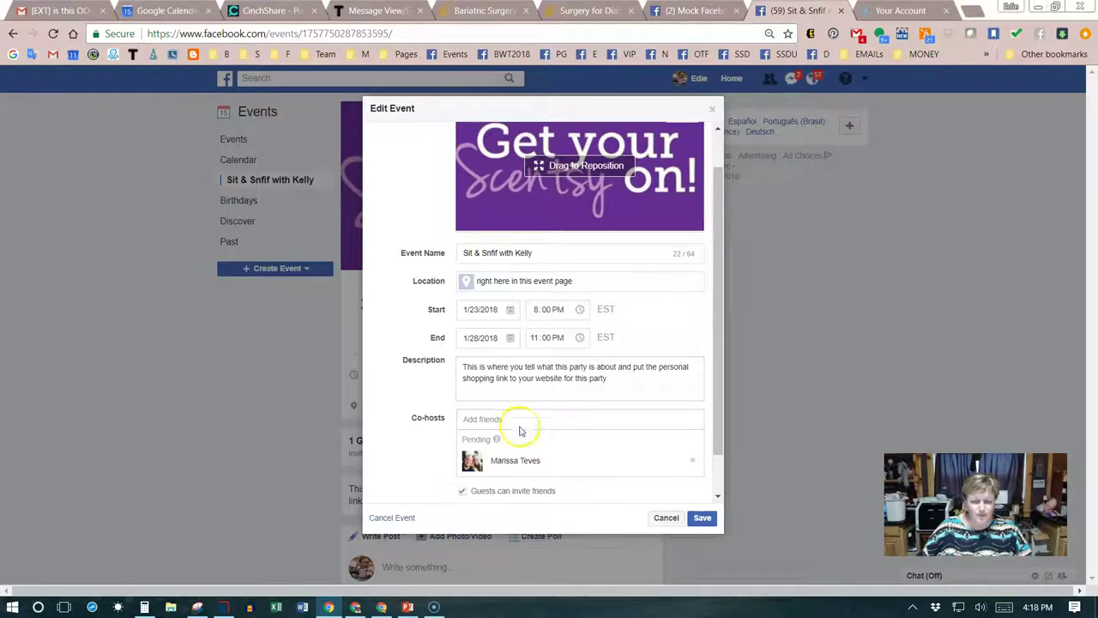
type("Edie")
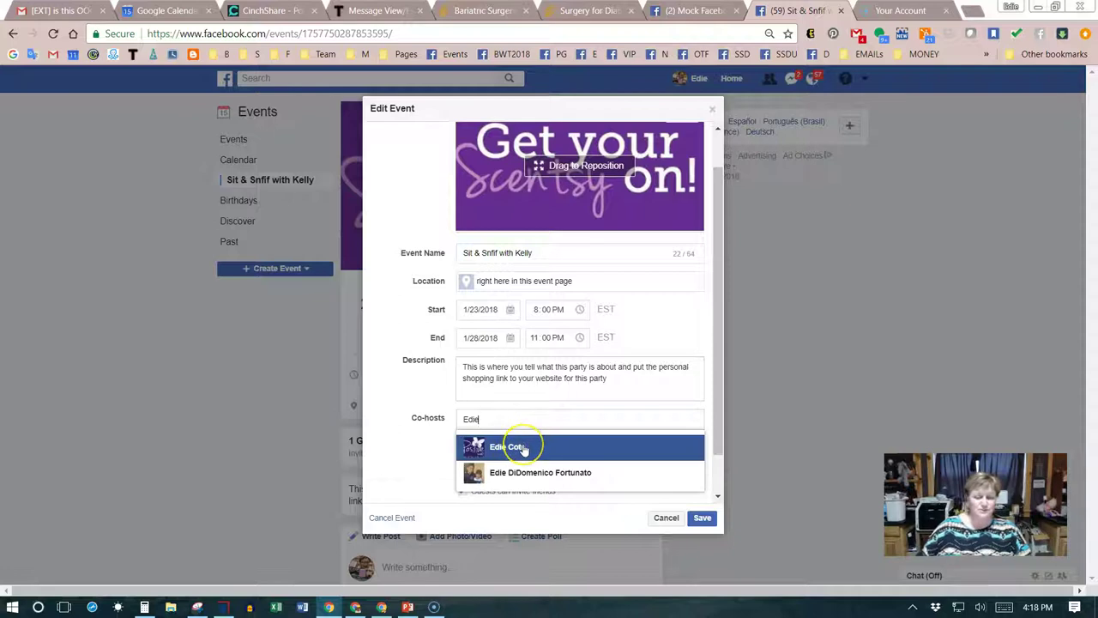
left_click(524, 448)
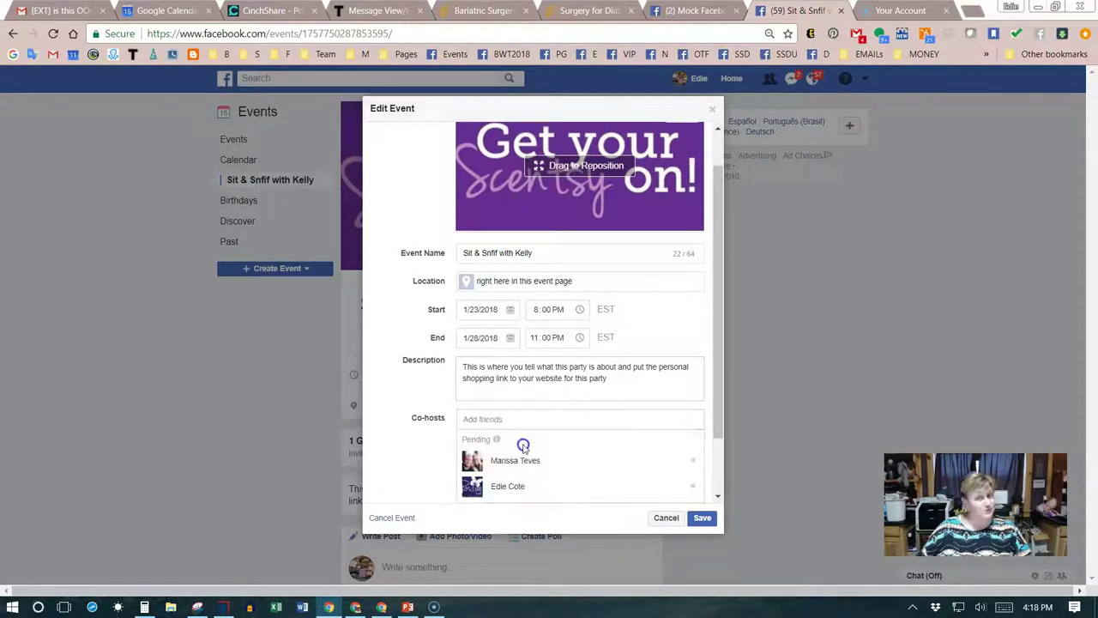
left_click(707, 527)
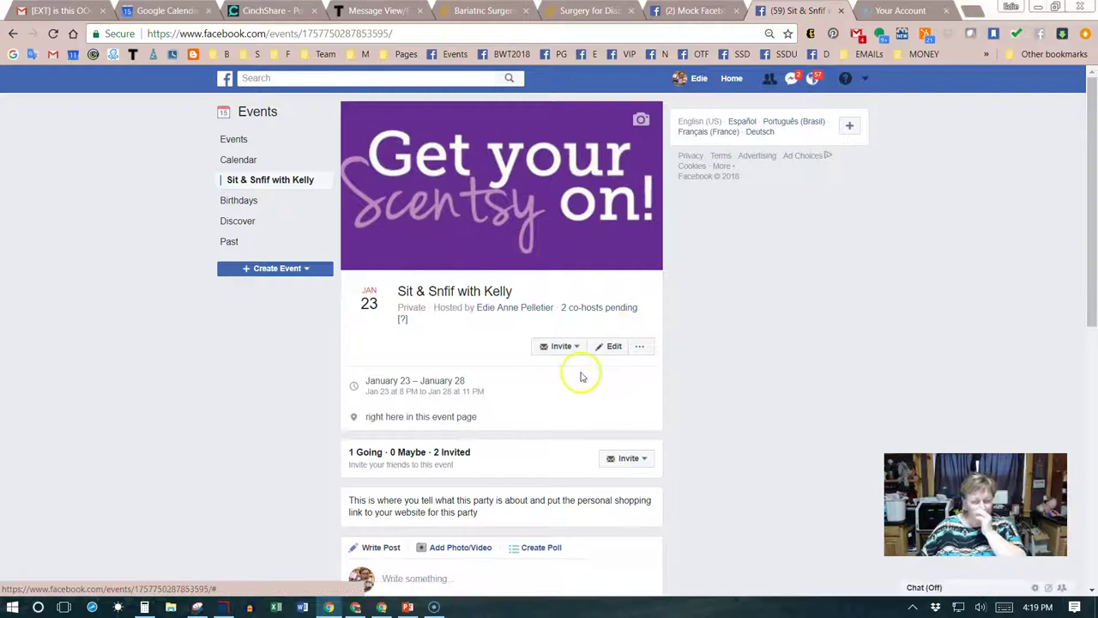
- Open the event's friend invitation list and select the first three suggested friends
left_click(559, 347)
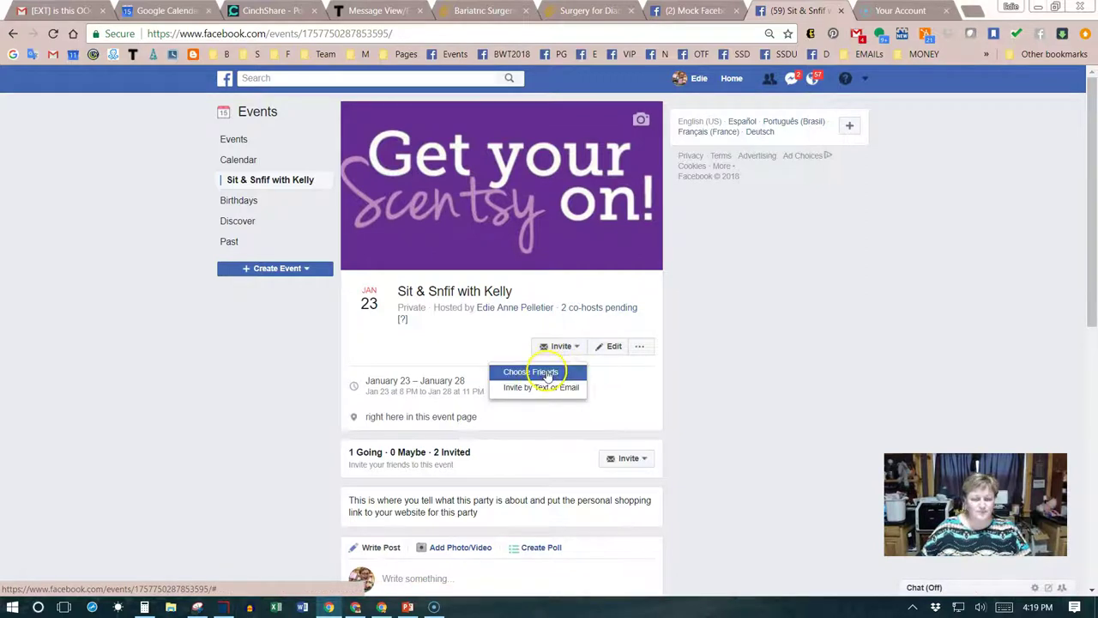
left_click(544, 372)
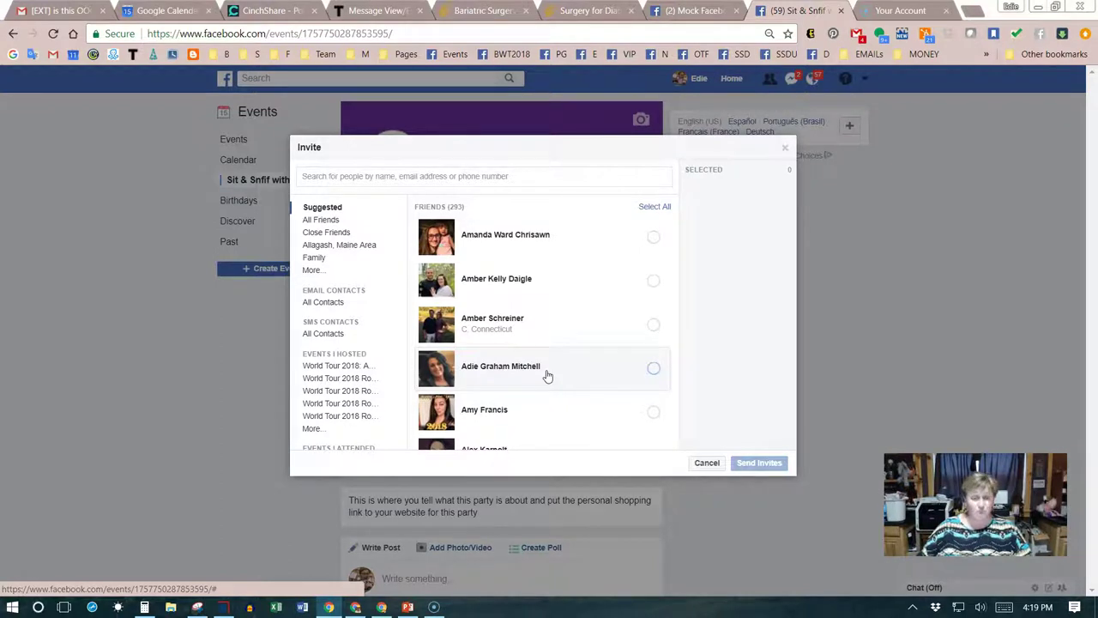
left_click(540, 382)
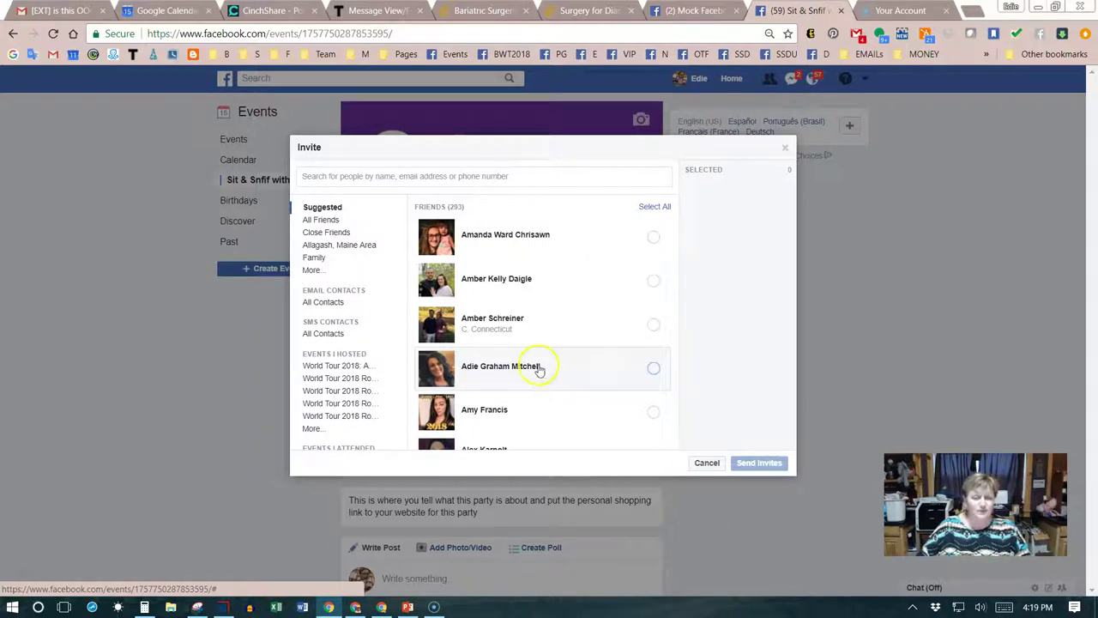
left_click(655, 240)
left_click(655, 280)
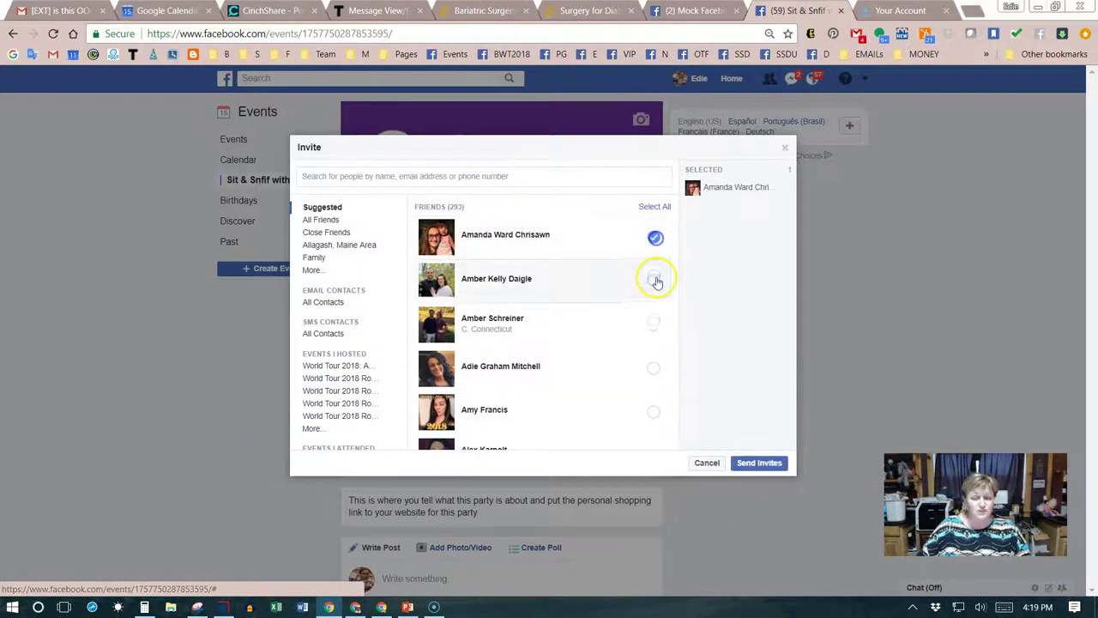
left_click(653, 327)
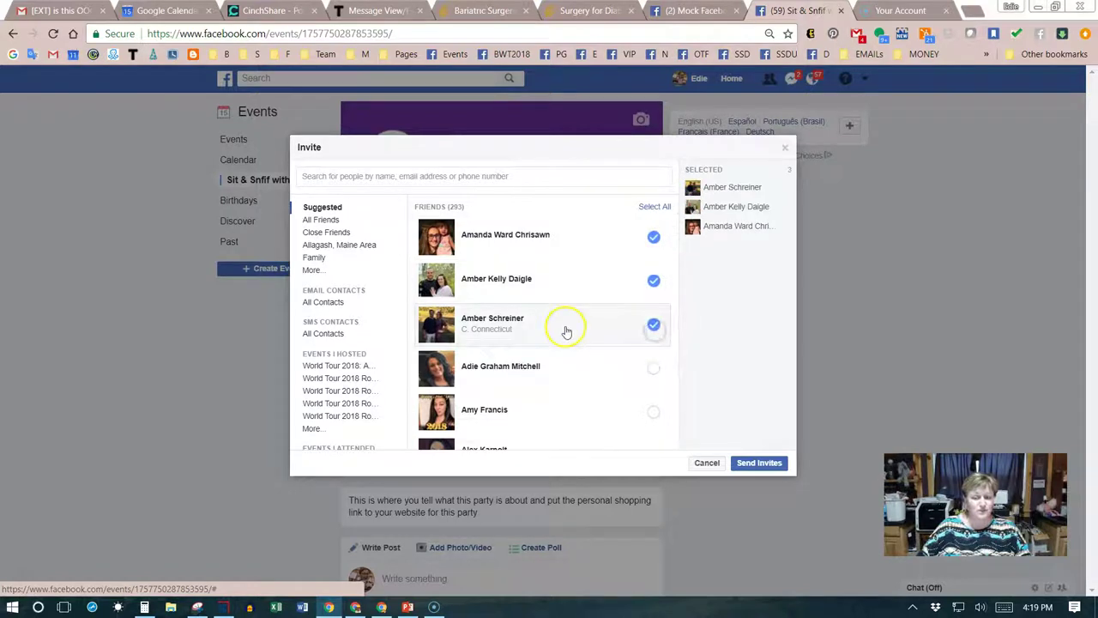
- Deselect the three chosen friends and cancel the invitation without sending it
left_click(653, 326)
left_click(654, 280)
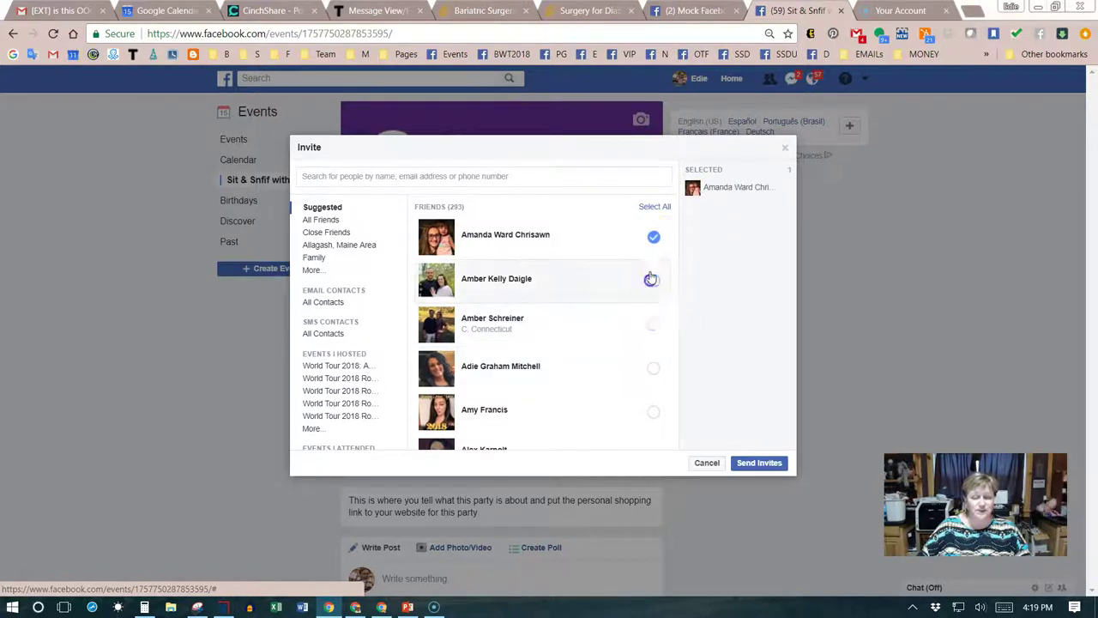
left_click(653, 236)
left_click(725, 463)
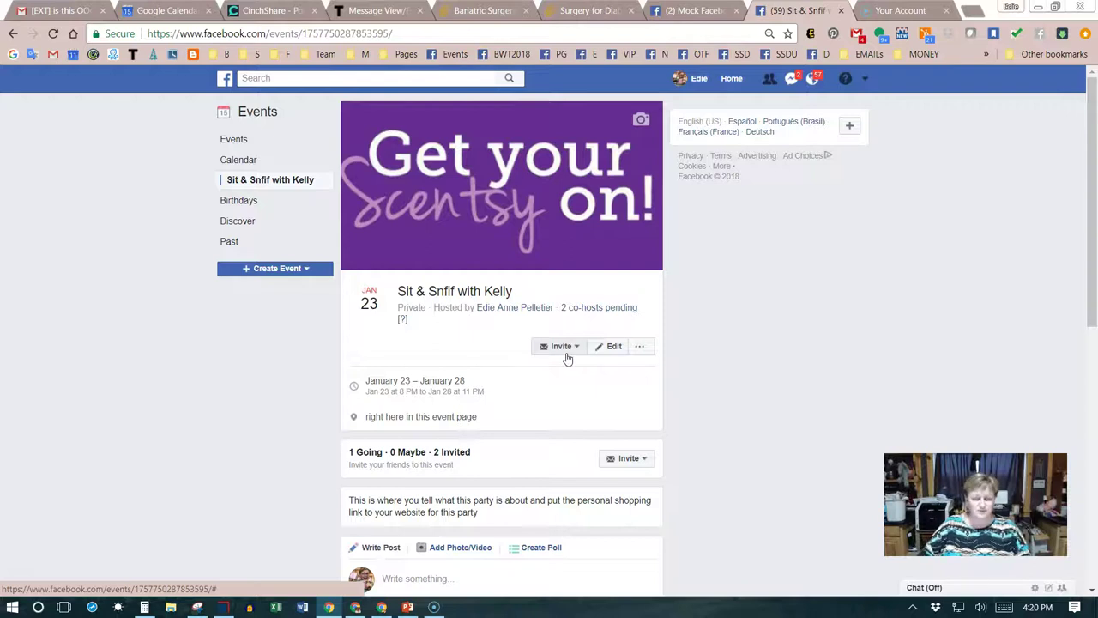
left_click(564, 380)
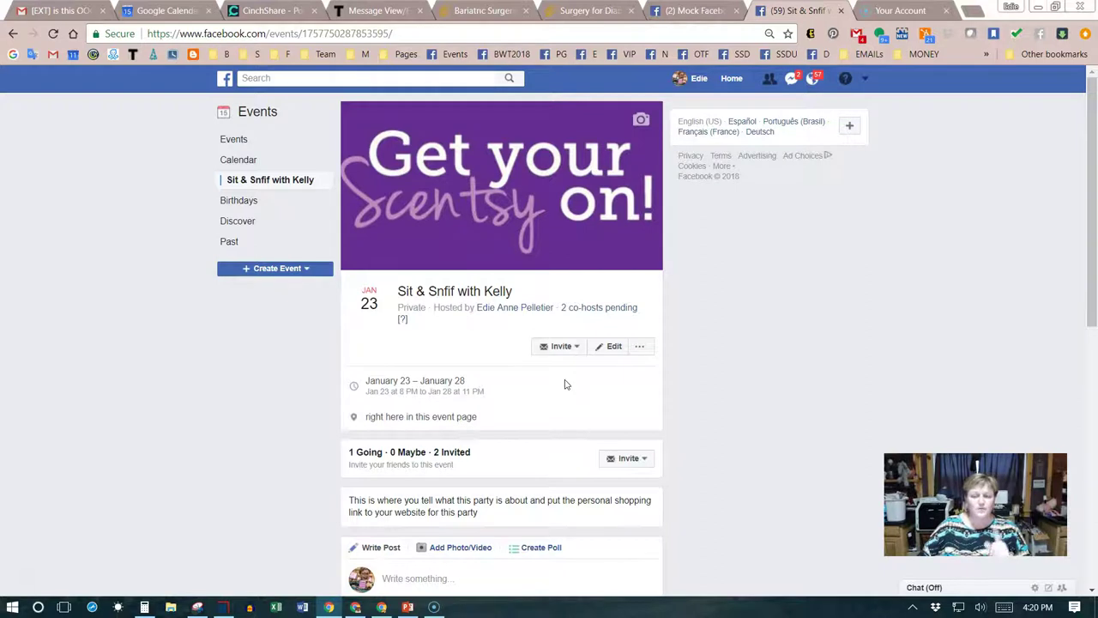
- Start a message to the event's guests and select both invited guests as recipients
left_click(641, 349)
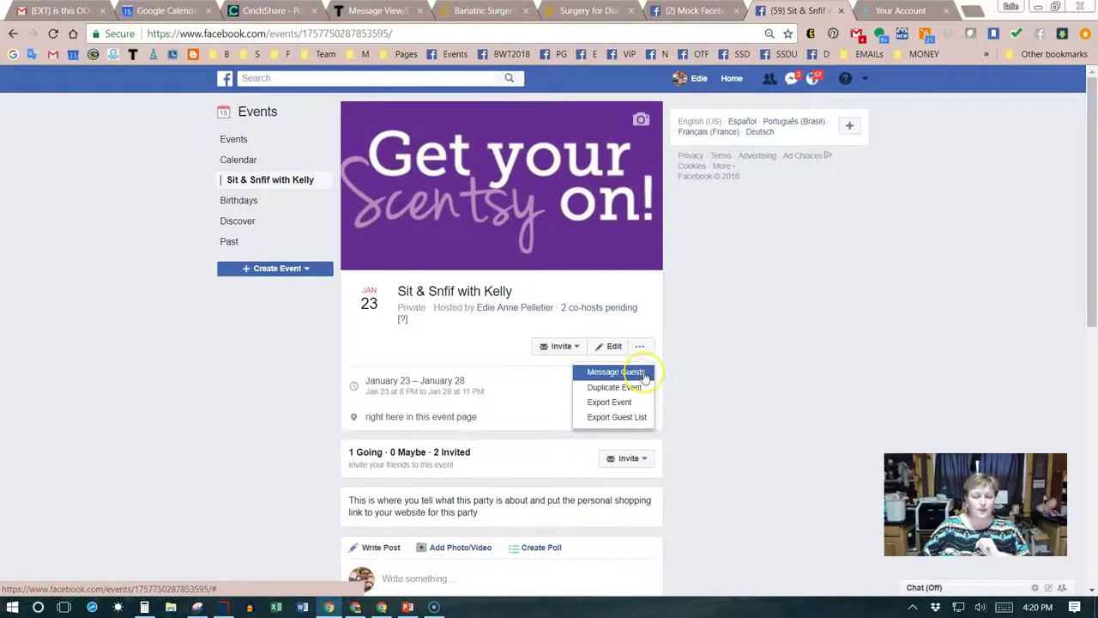
left_click(644, 376)
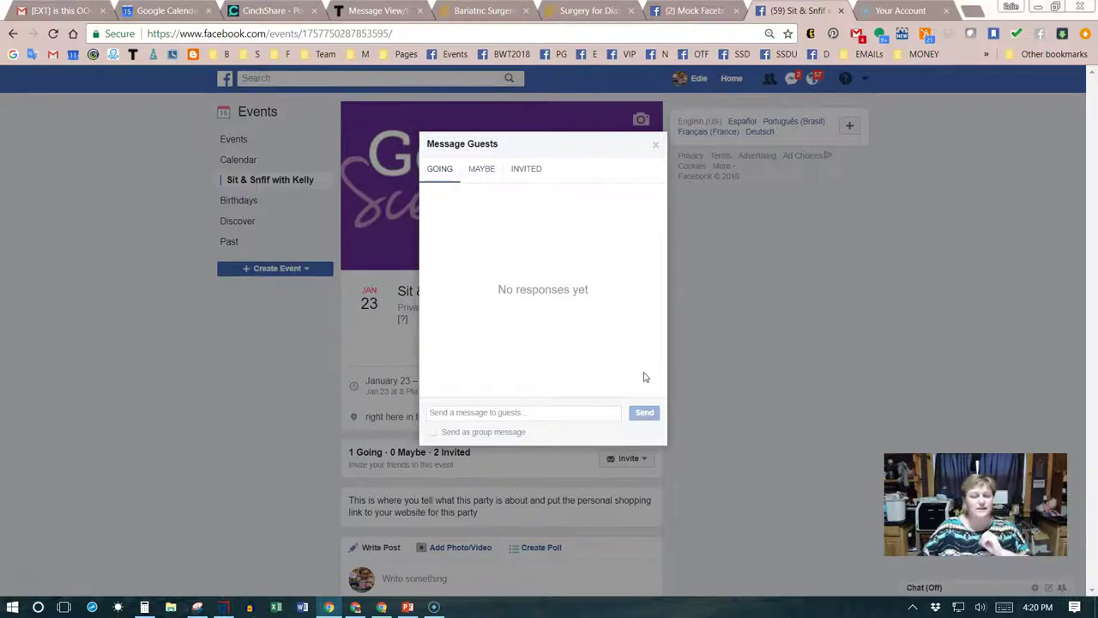
left_click(483, 172)
left_click(533, 173)
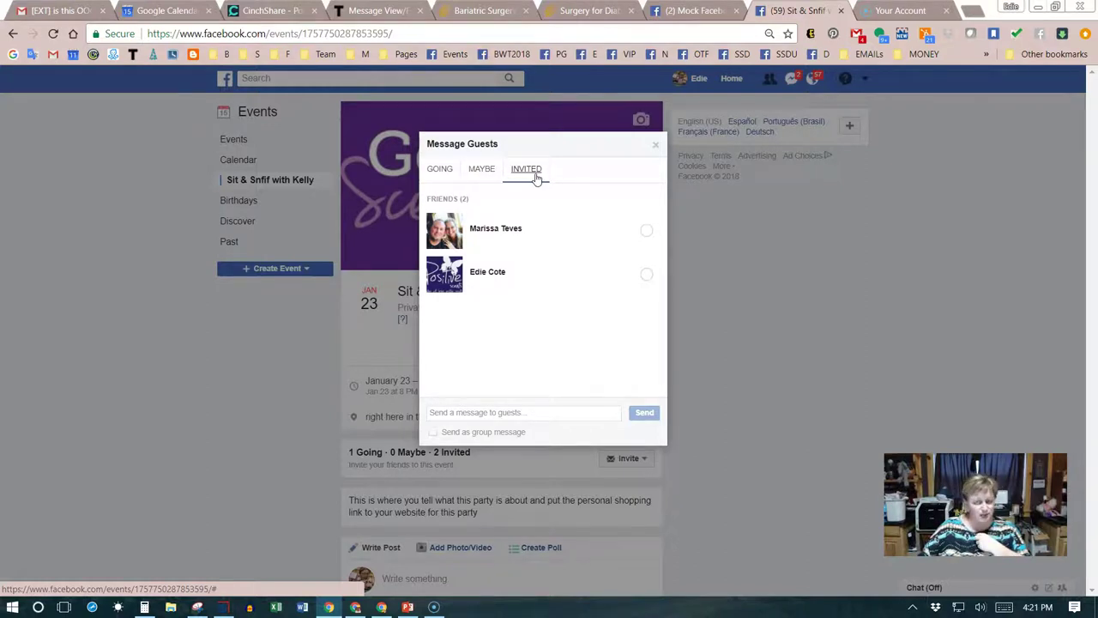
left_click(646, 230)
left_click(647, 274)
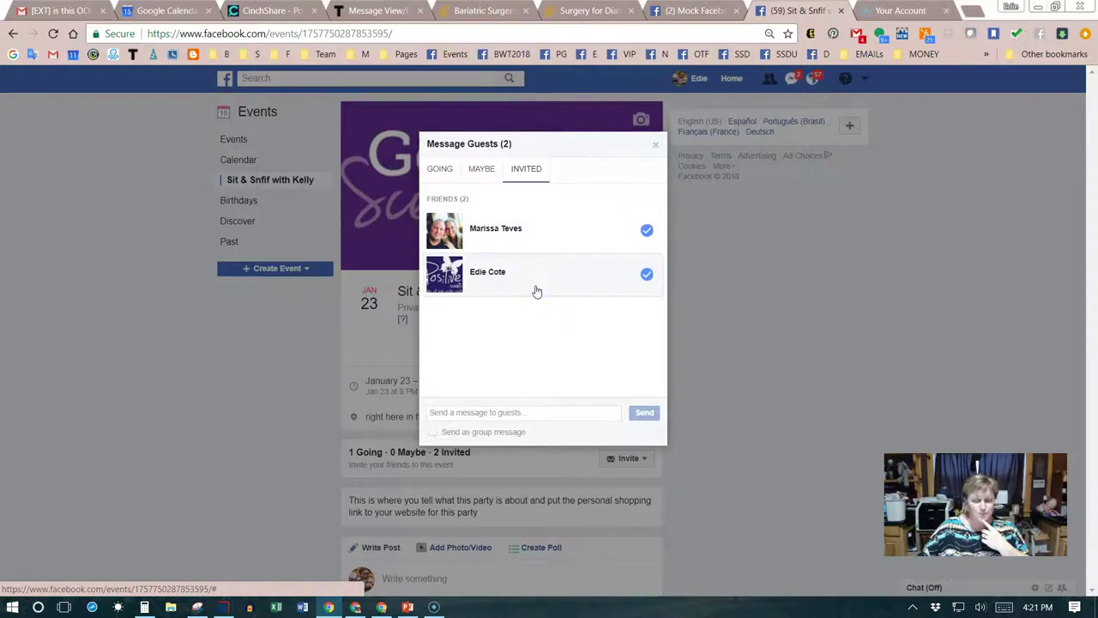
- Write "this is where the message goes", enable sending it as a group message, and close the guest message without sending
left_click(500, 413)
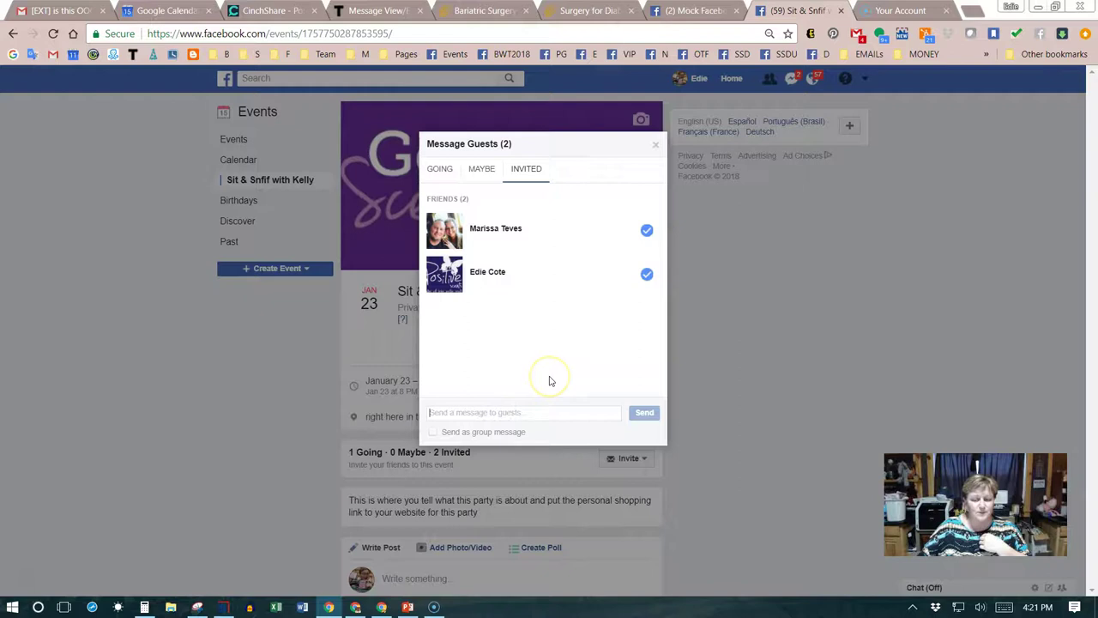
type("this is ")
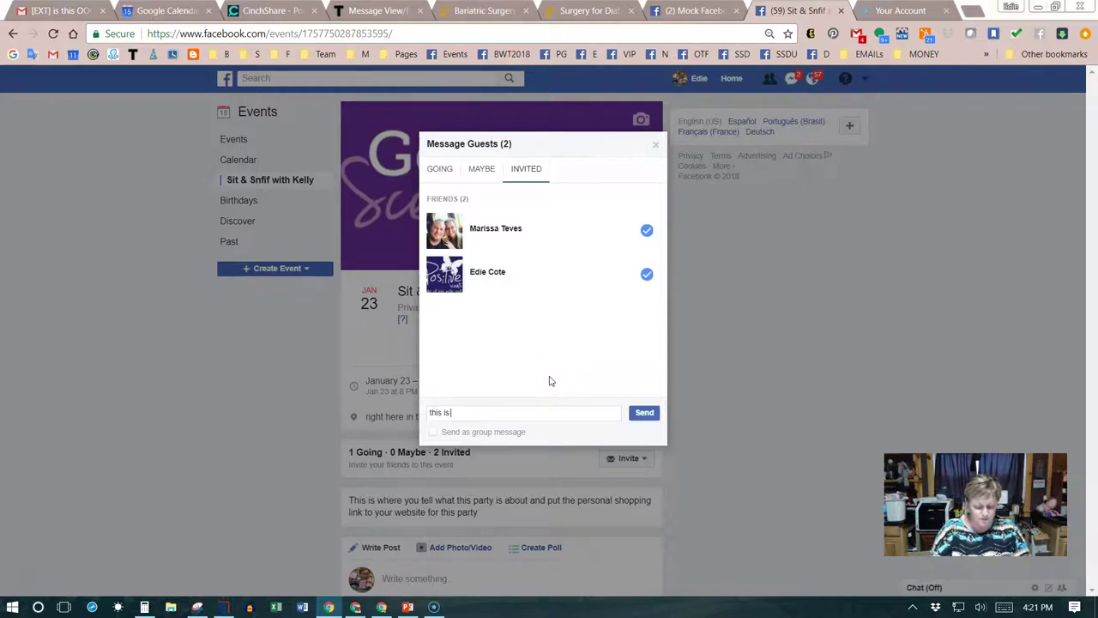
type("where the messa")
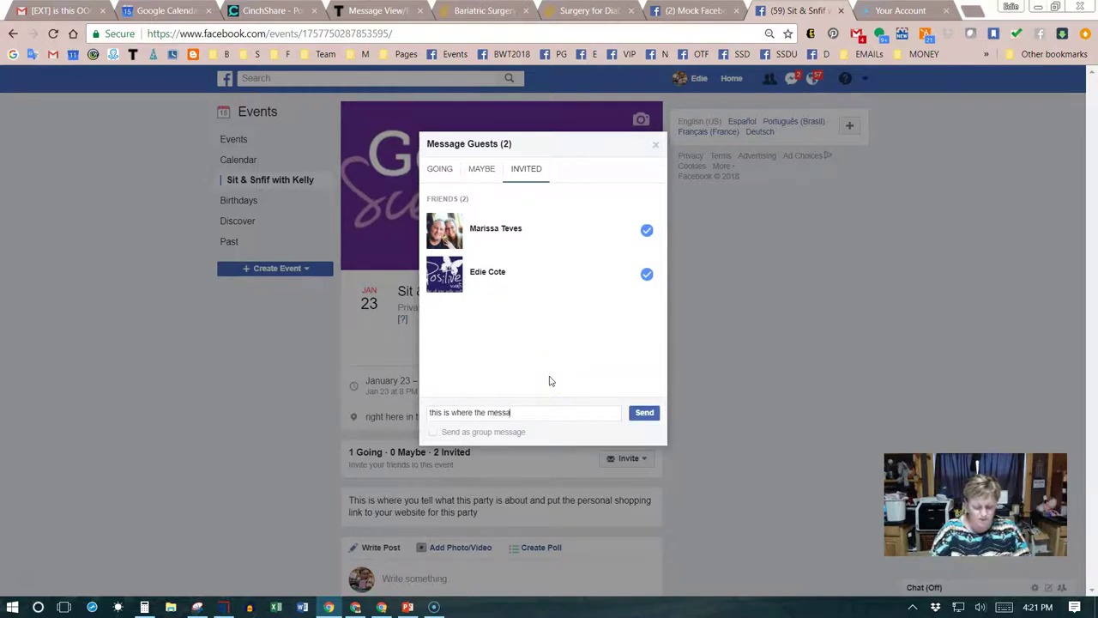
type("ge goes")
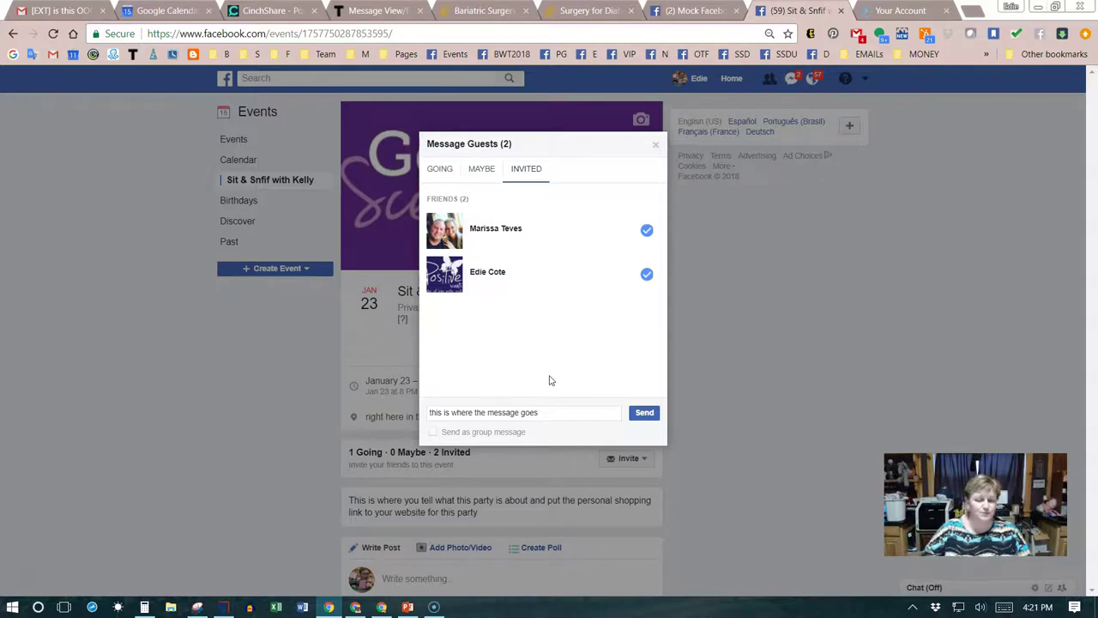
left_click(432, 432)
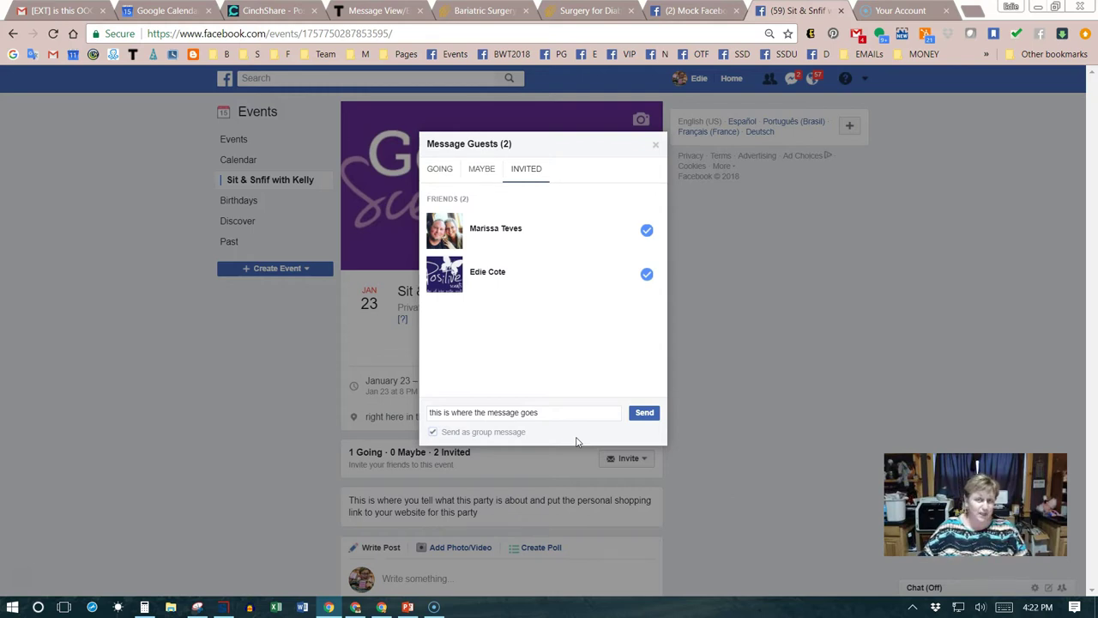
left_click(655, 144)
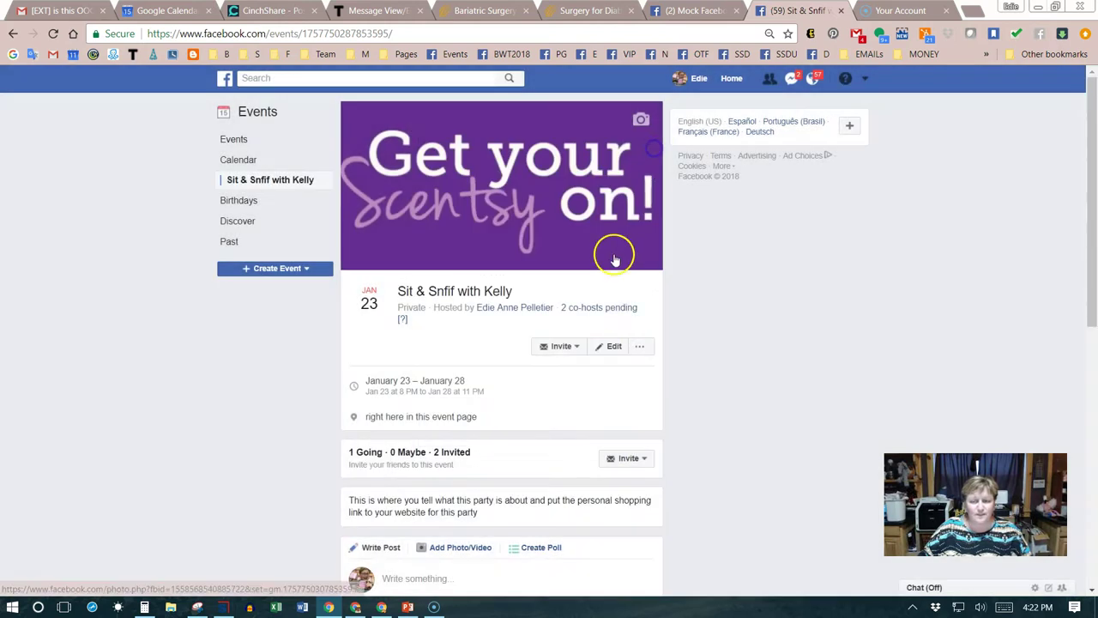
left_click(655, 400)
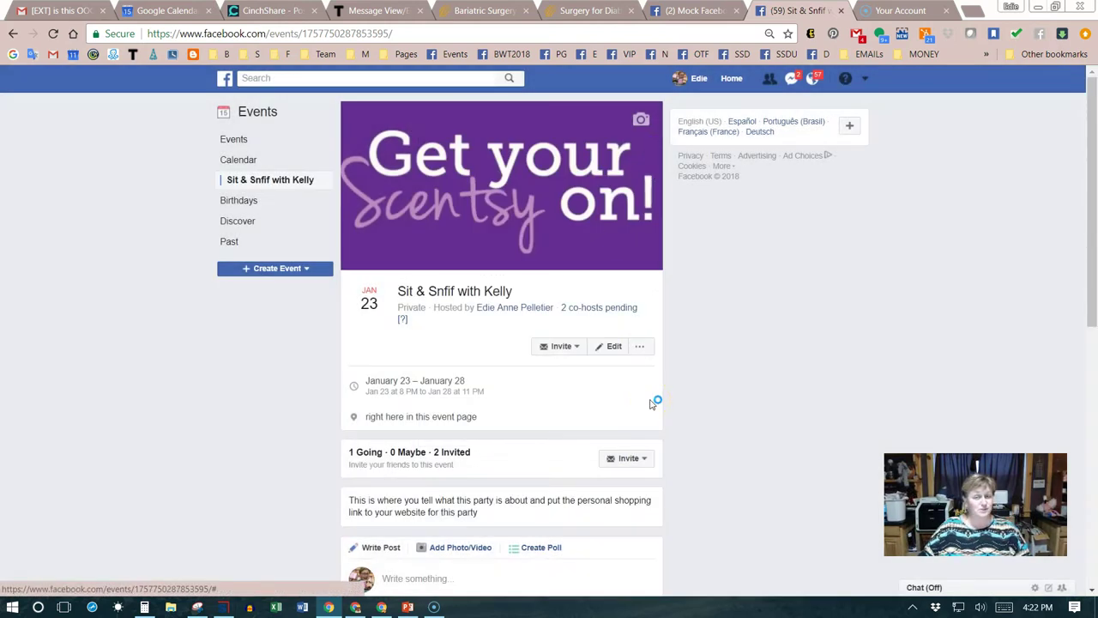